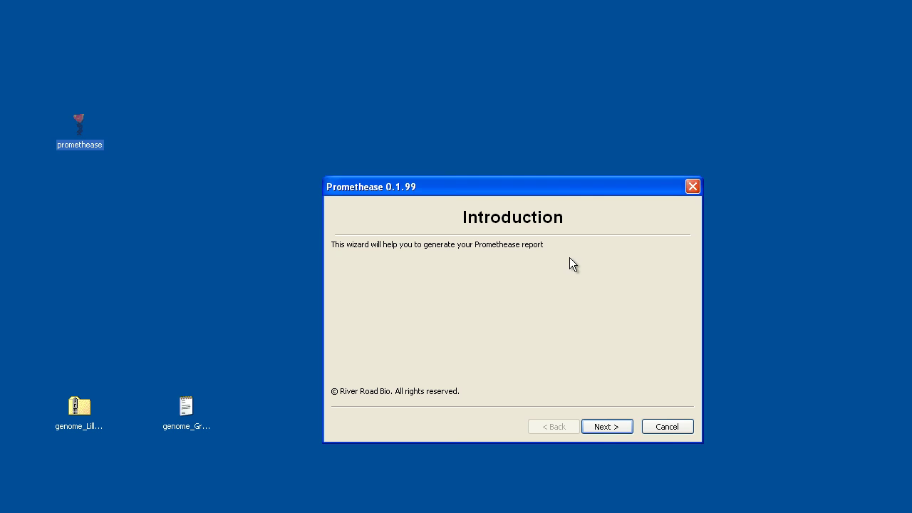
- Load the mother's 23andMe genome zip into Promethease, finding 571754 genotypes
click(607, 426)
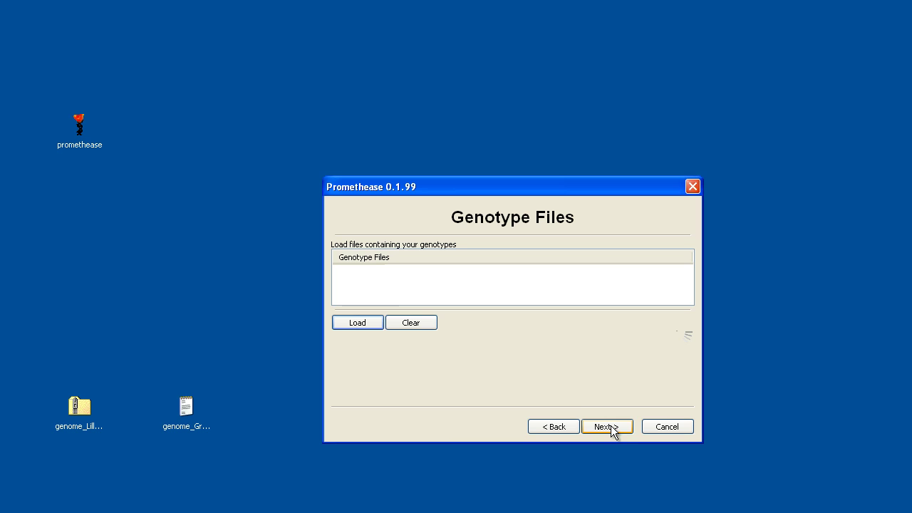
click(365, 321)
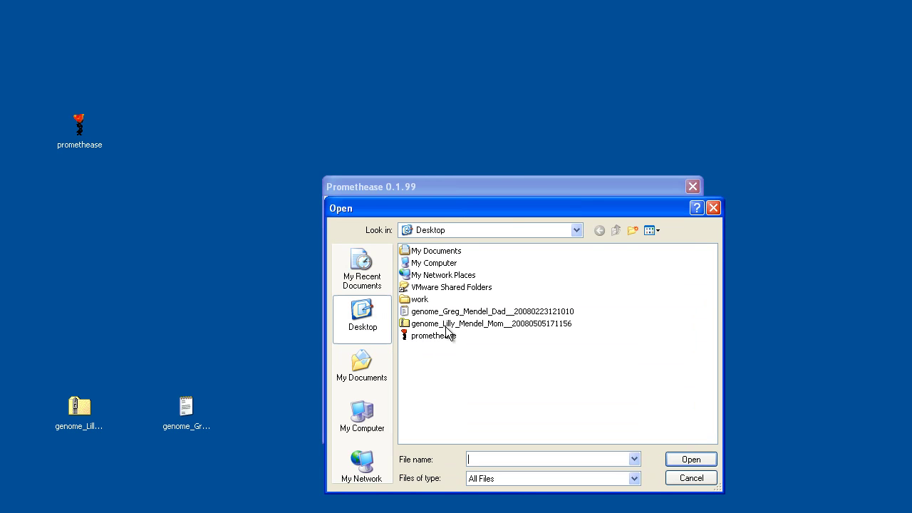
double_click(446, 326)
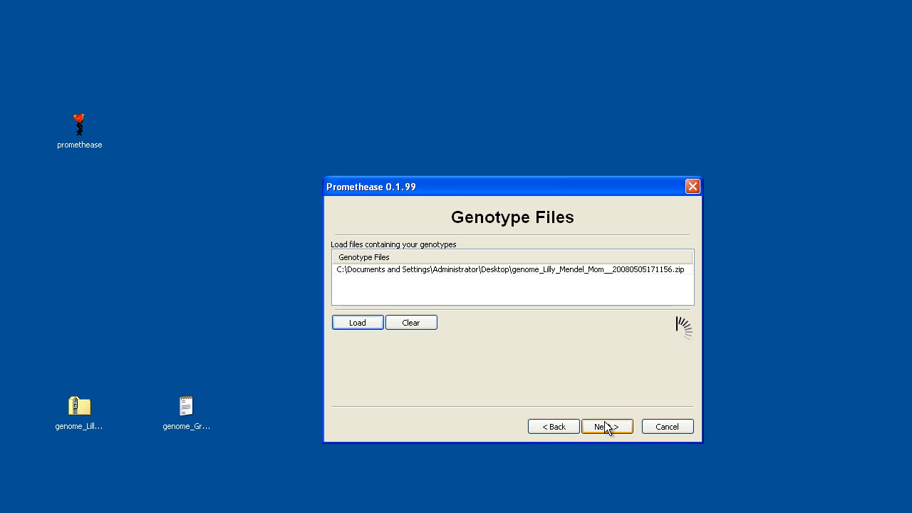
click(604, 421)
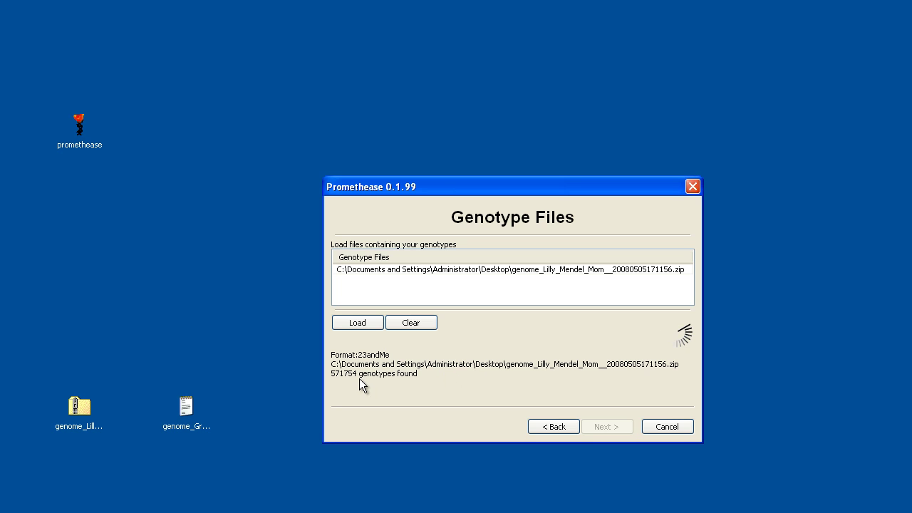
click(598, 424)
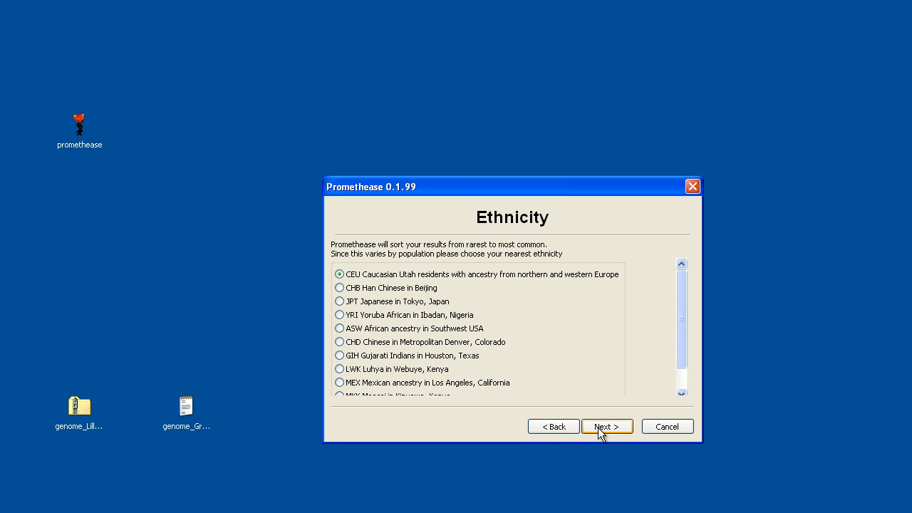
- Keep the CEU population and the default report name My_Promethease_2010_08_08.html
click(605, 426)
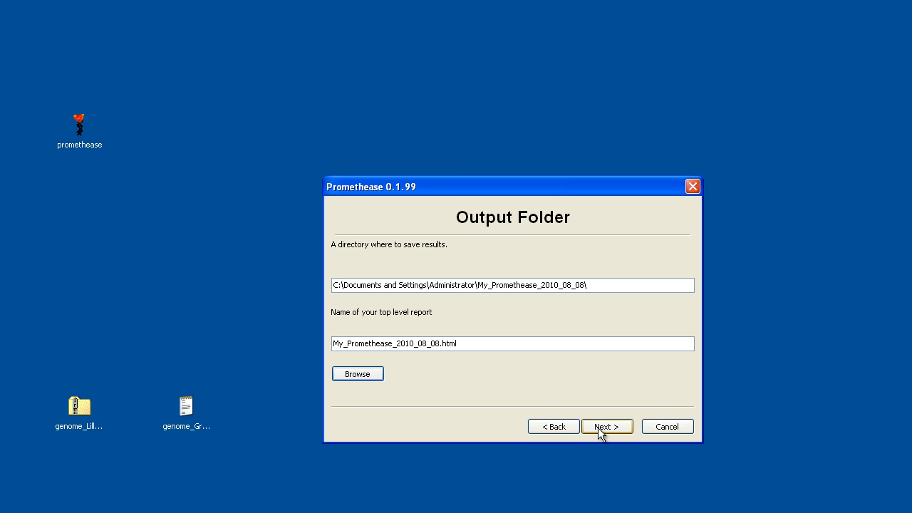
text(l)
click(606, 426)
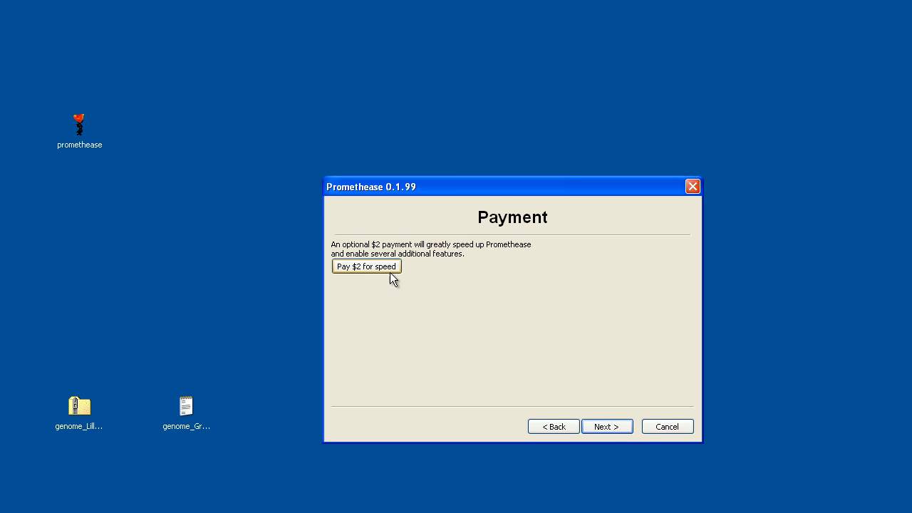
- Pay $2 for speed via Amazon Payments, signing in with the account password and confirming
click(381, 265)
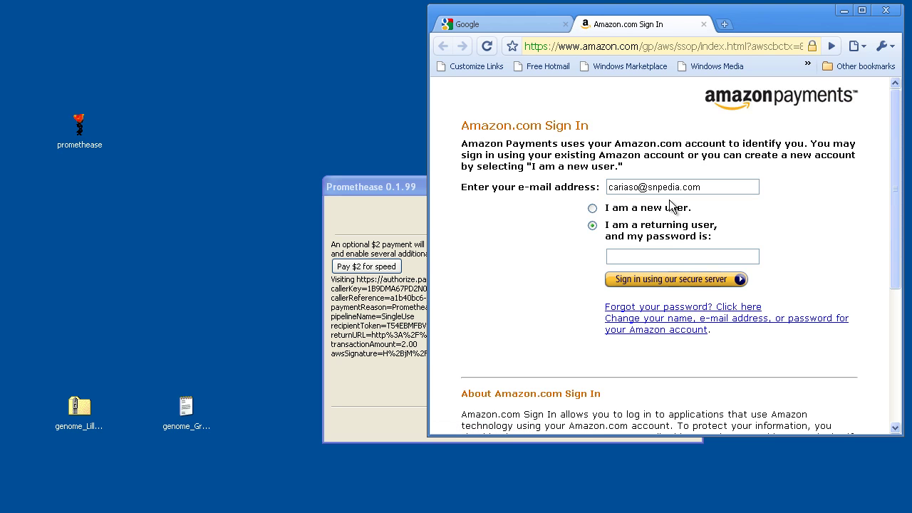
click(654, 257)
text(•••••••)
click(655, 281)
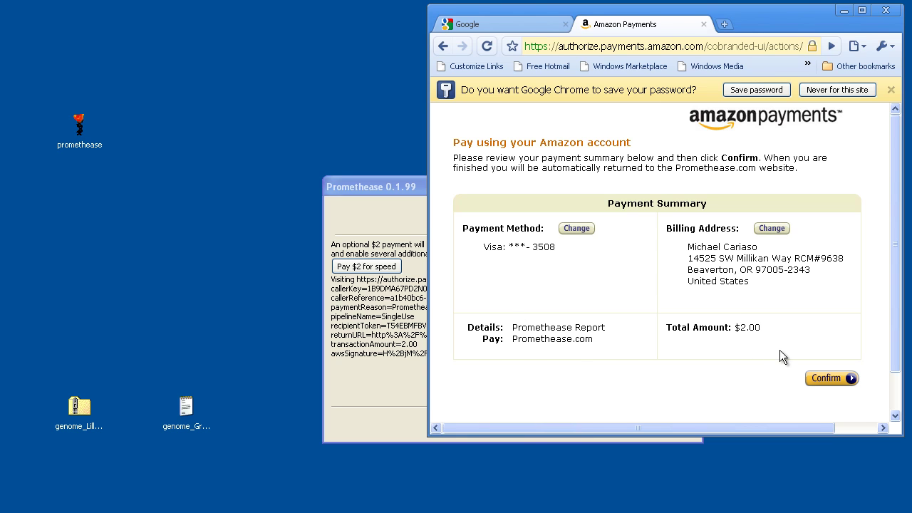
click(836, 382)
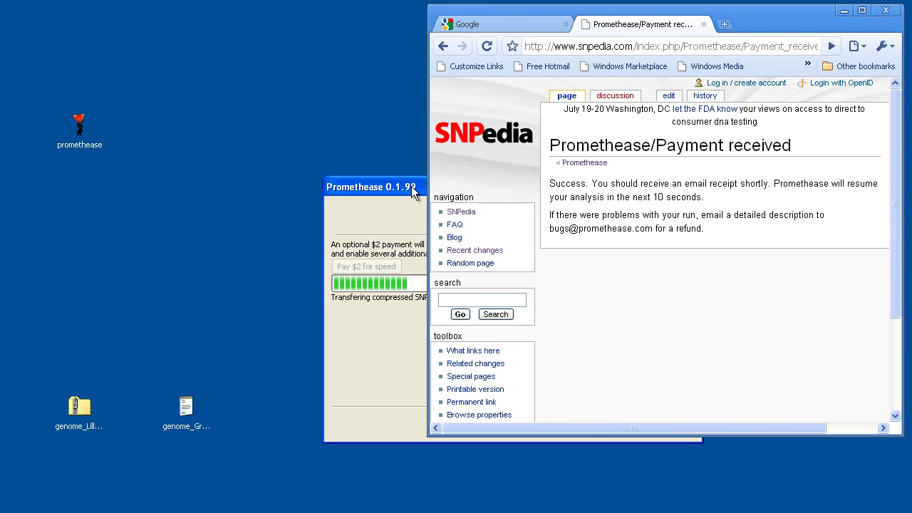
- Keep showing everything and add the father's genome txt file for the F1 report
click(411, 186)
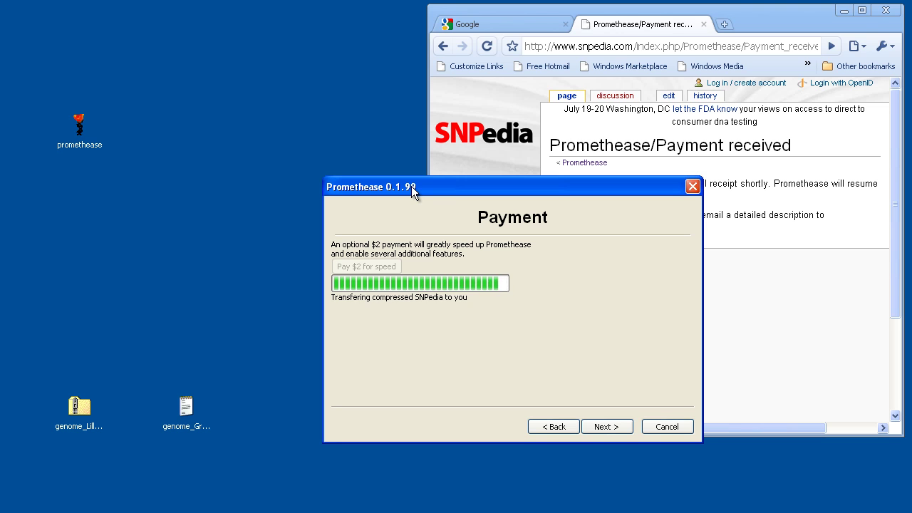
click(610, 427)
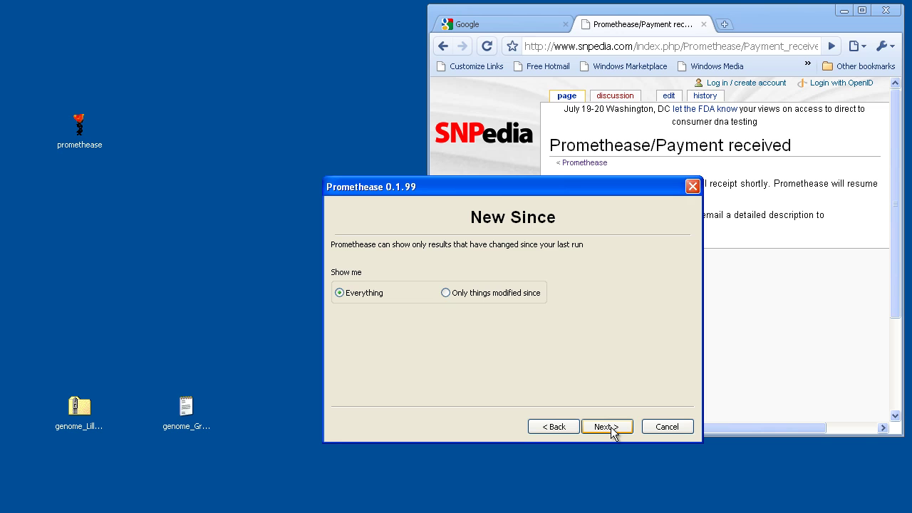
click(610, 426)
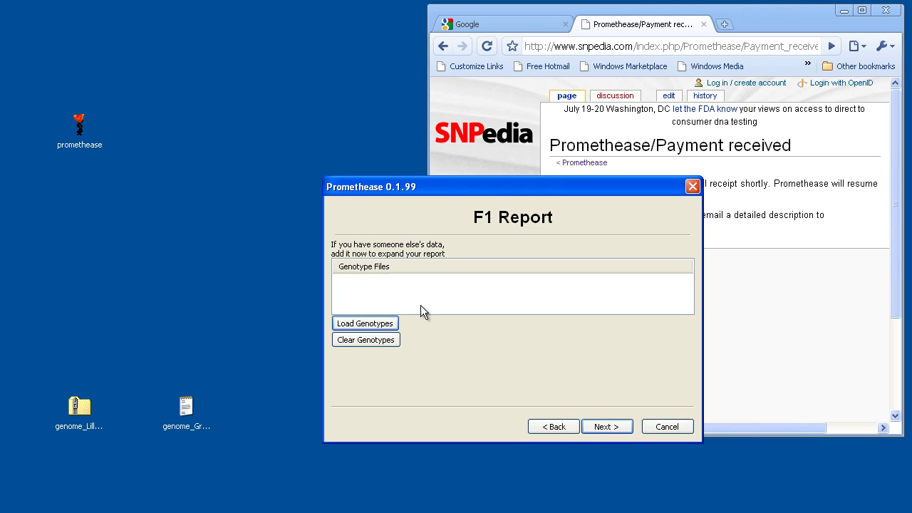
click(378, 323)
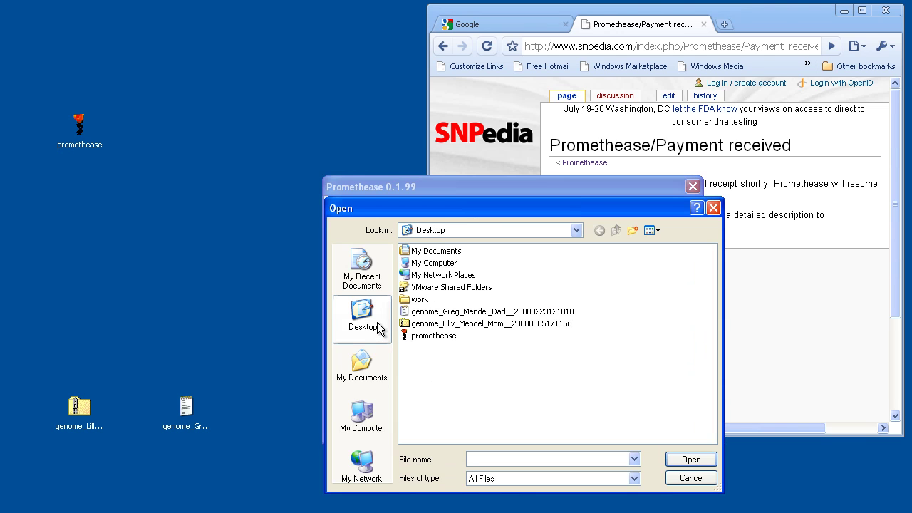
double_click(482, 311)
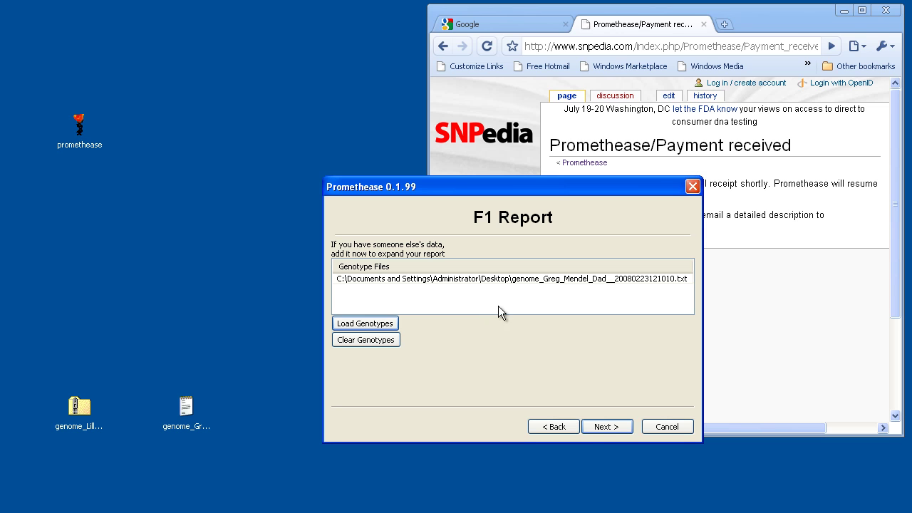
click(610, 424)
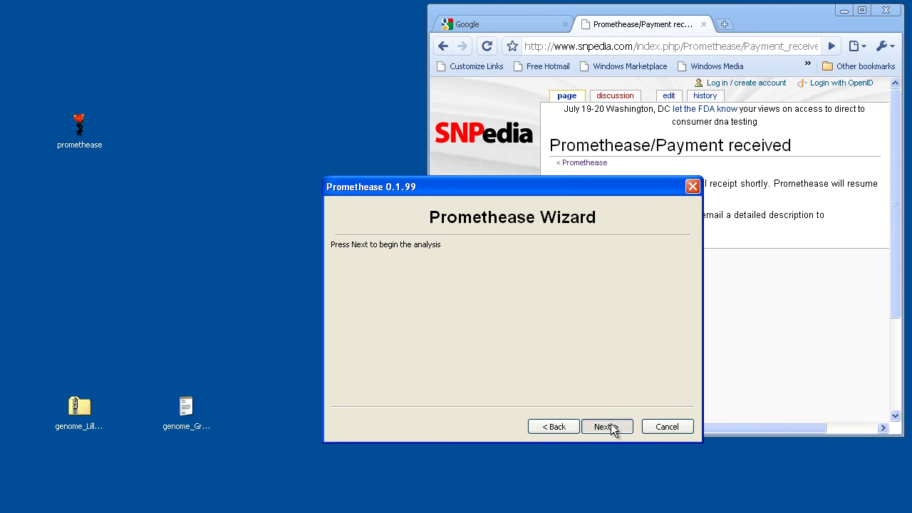
- Run the analysis, which finishes in 251 seconds and opens the F1 report
click(606, 426)
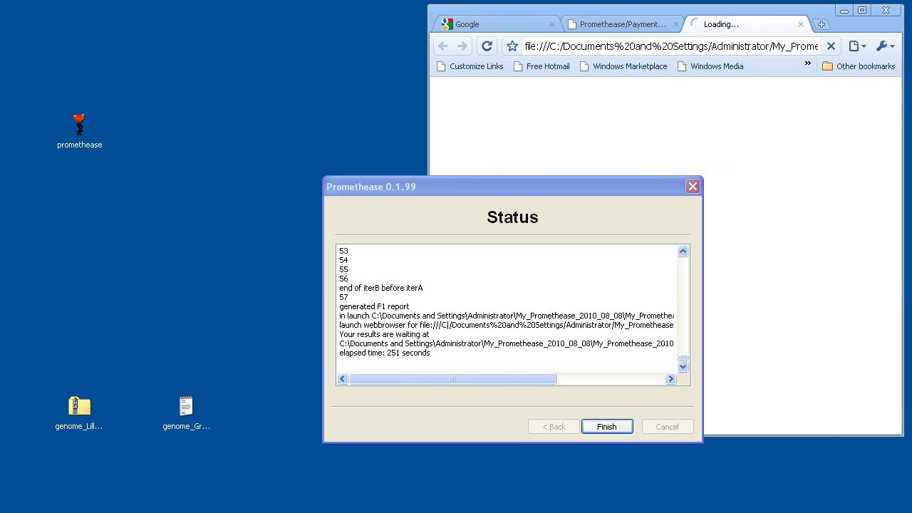
- Move the Status window left and close the Google and payment-received tabs
click(655, 189)
drag(655, 188, 369, 153)
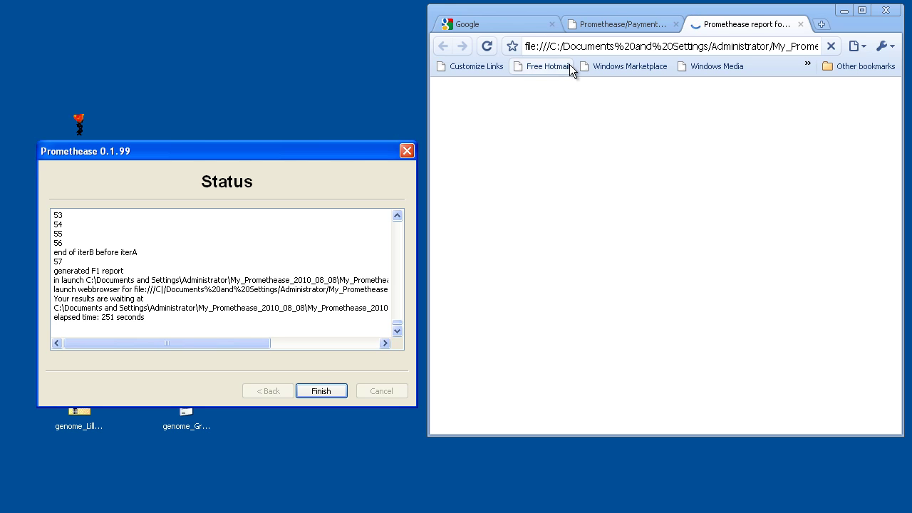
click(551, 25)
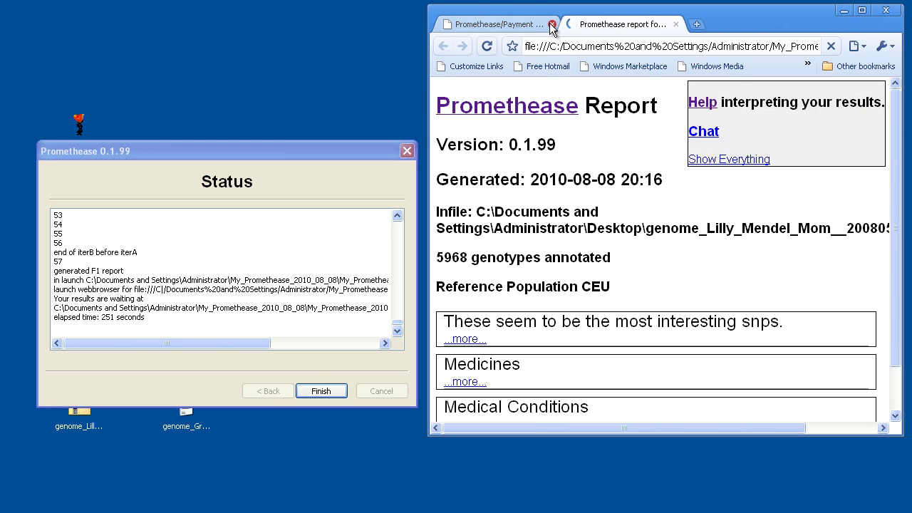
click(529, 30)
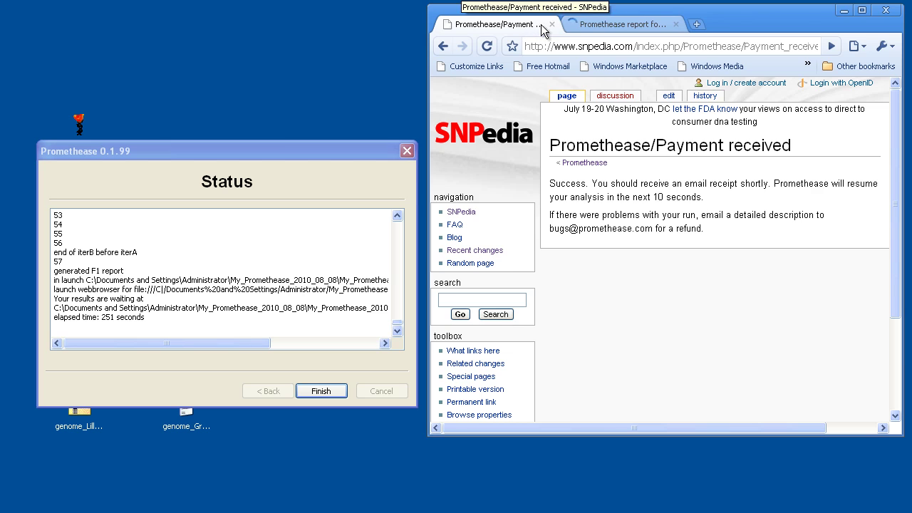
click(551, 24)
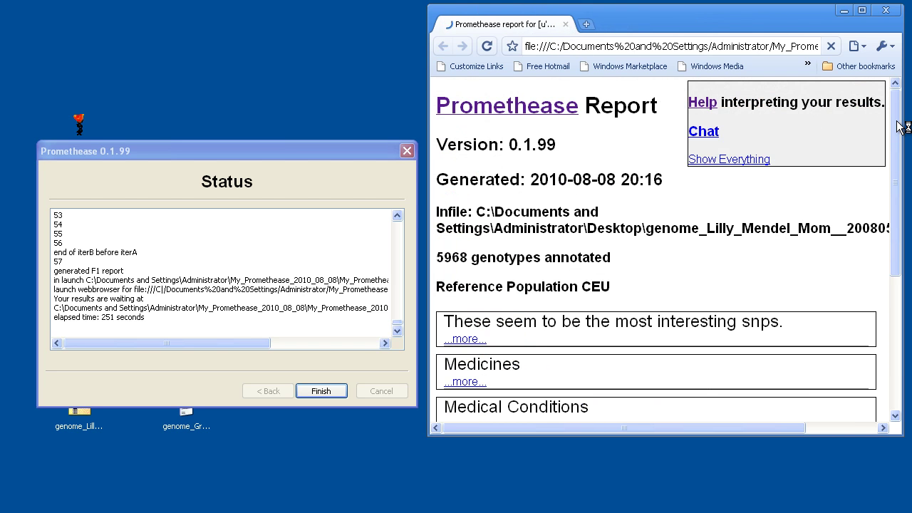
- Hide the report's tag cloud and scroll down to the F1 Reports entry with Magnitude=3.0
drag(897, 127, 895, 261)
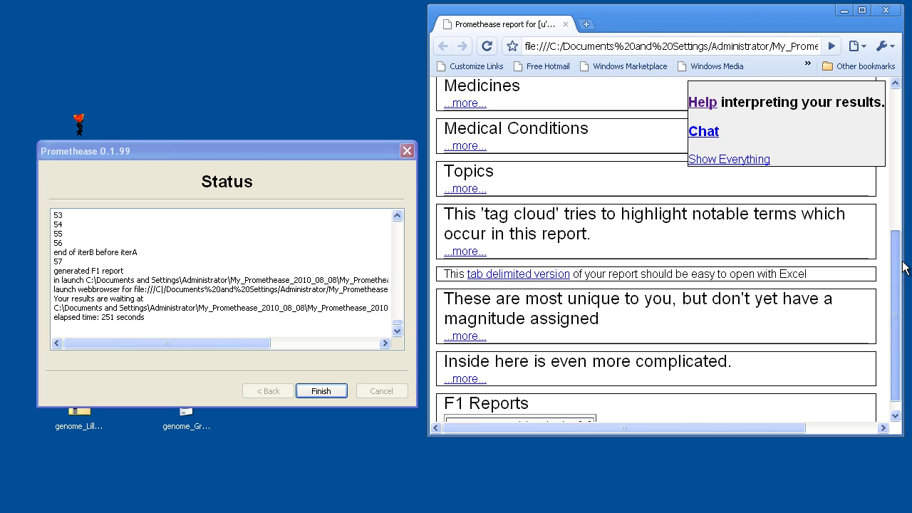
click(461, 257)
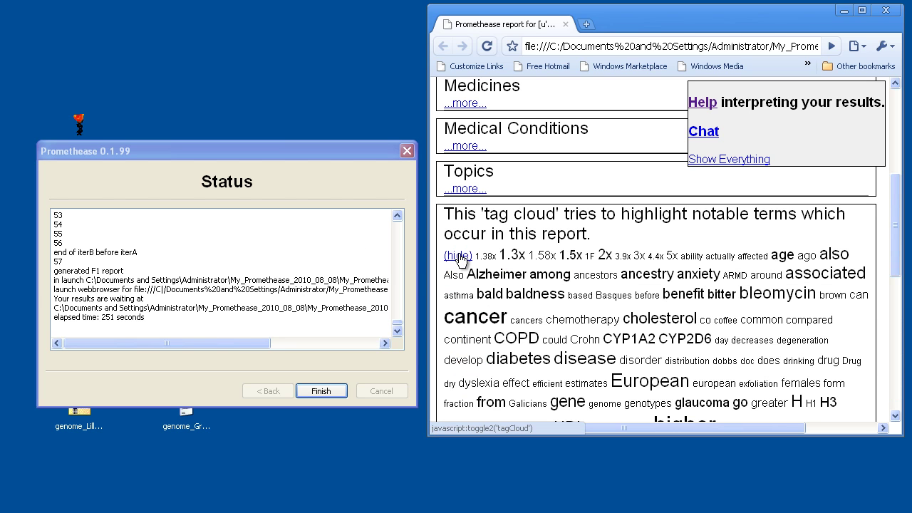
click(459, 257)
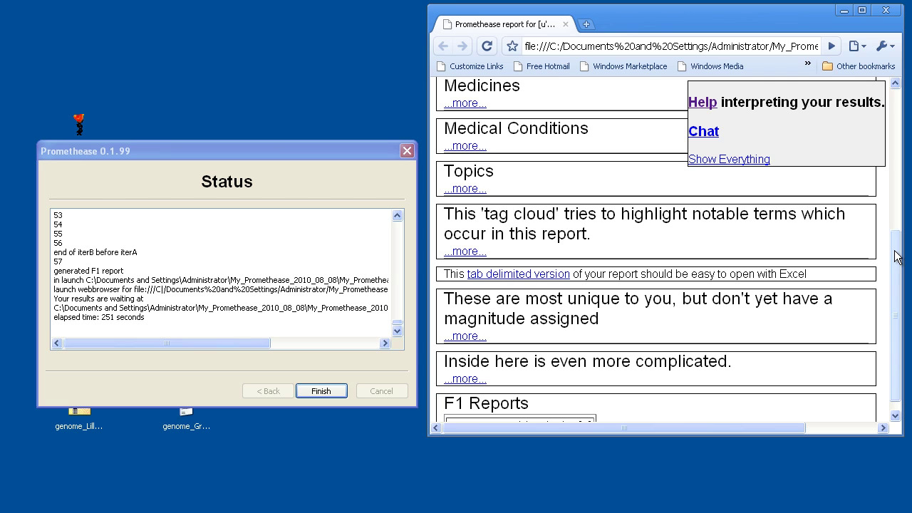
scroll(896, 256, down, 2)
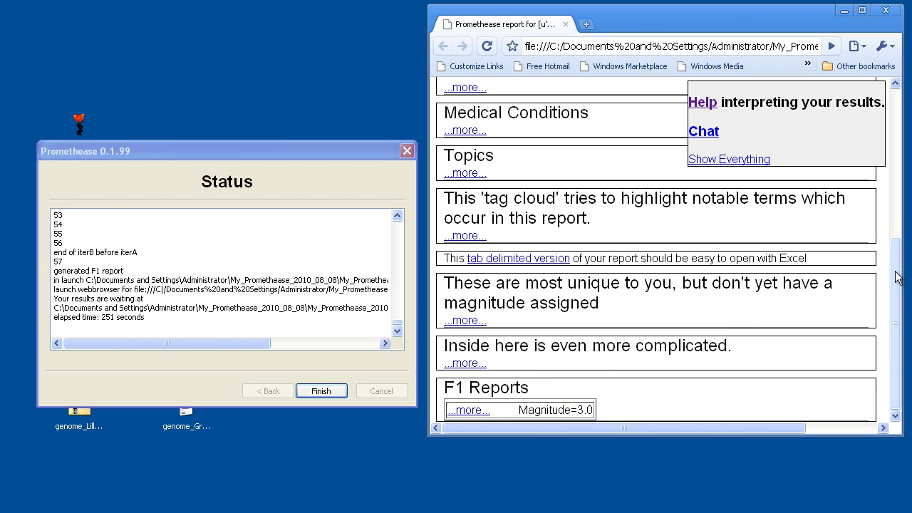
- Expand the F1 report, its SNP list, the insulin resistance details and the genotype image comparison
click(466, 412)
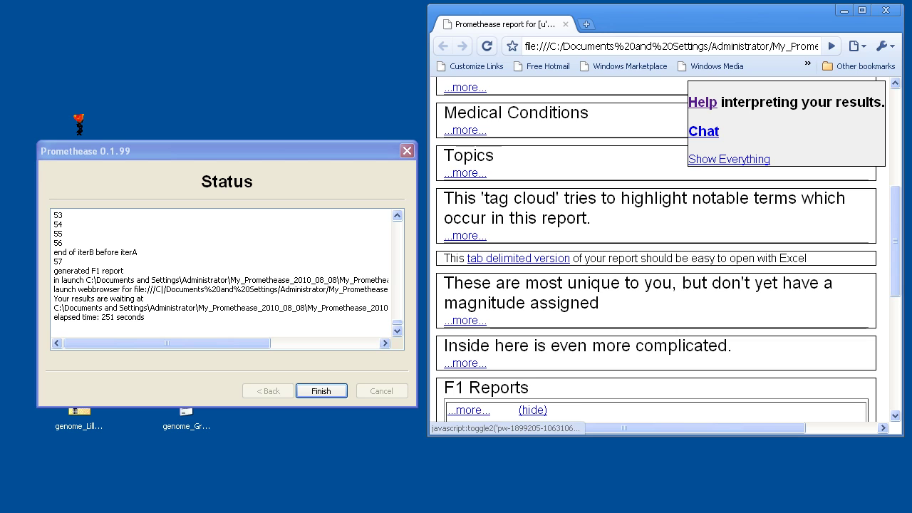
drag(896, 233, 896, 351)
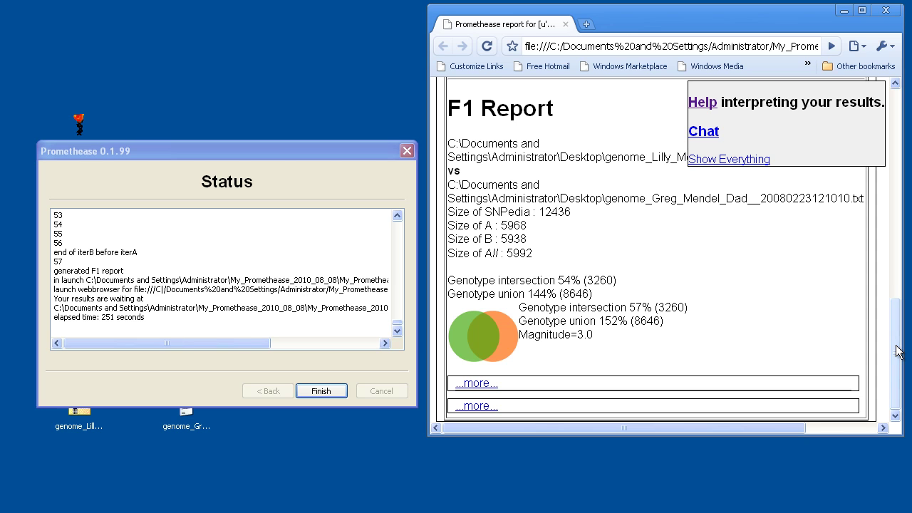
click(475, 383)
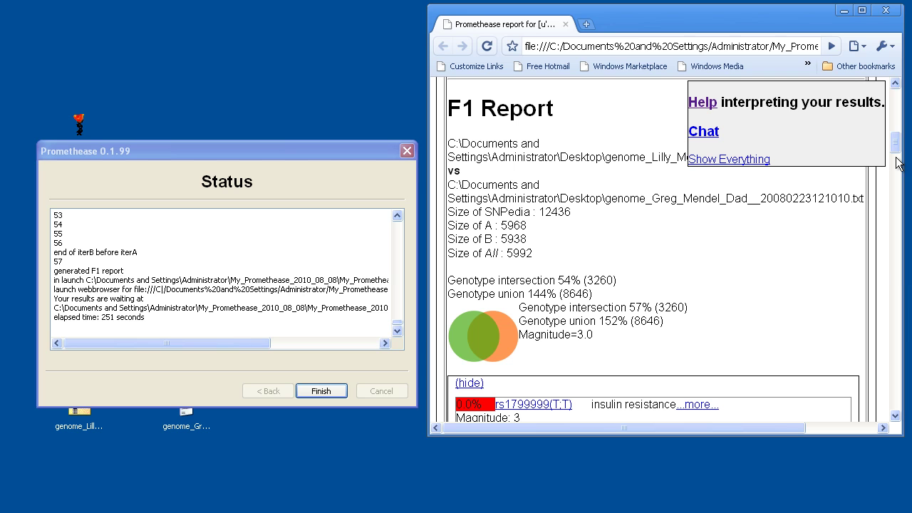
drag(896, 151, 897, 166)
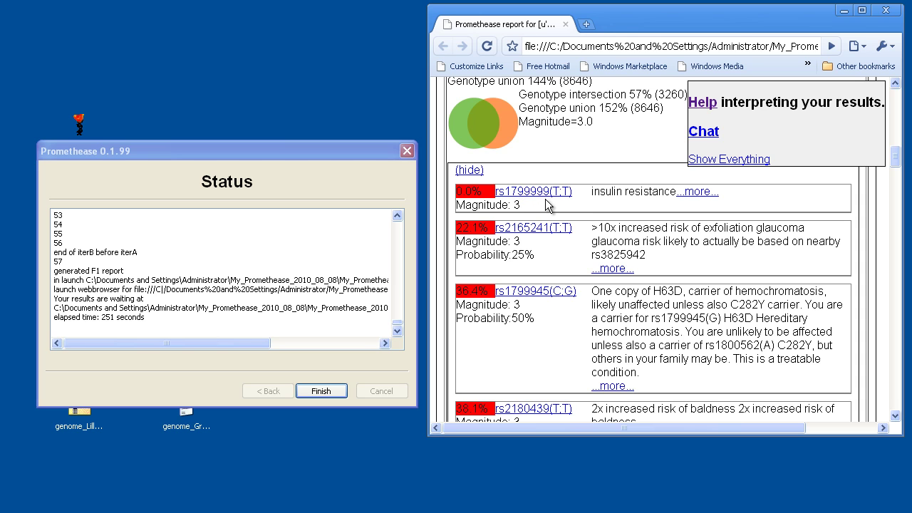
click(693, 197)
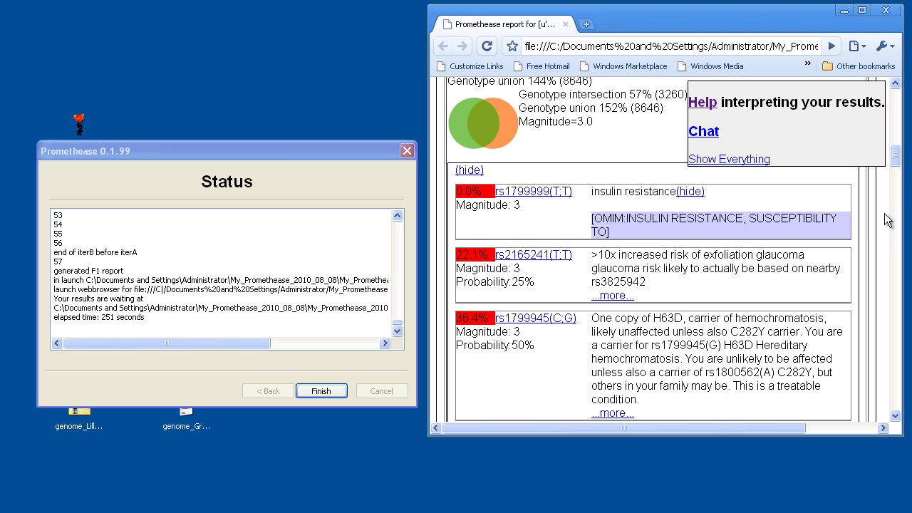
drag(895, 160, 900, 416)
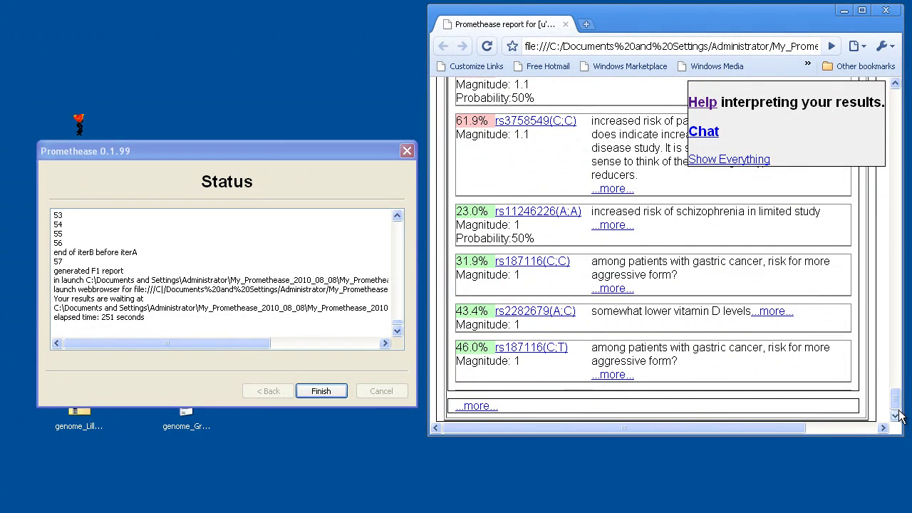
click(479, 407)
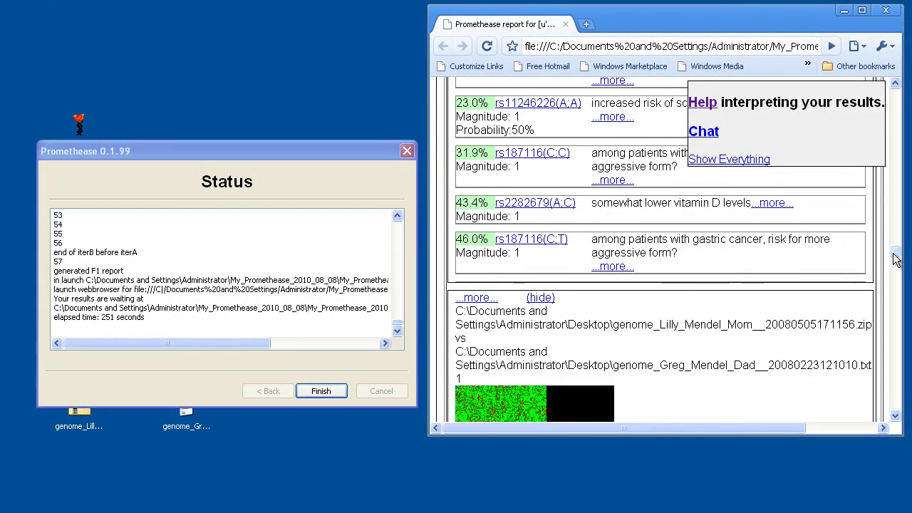
- Scroll through the mother-versus-father colour maps down to the chromosome 2 image
drag(896, 261, 896, 264)
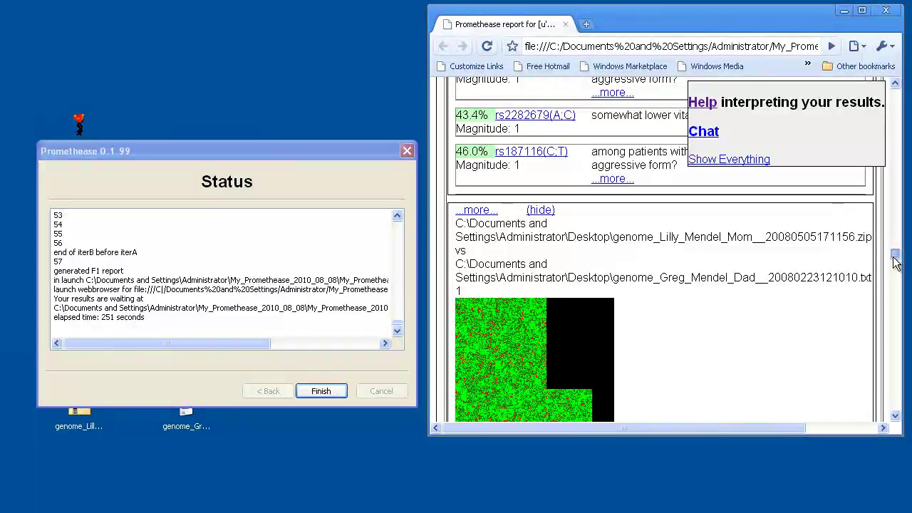
drag(895, 261, 896, 266)
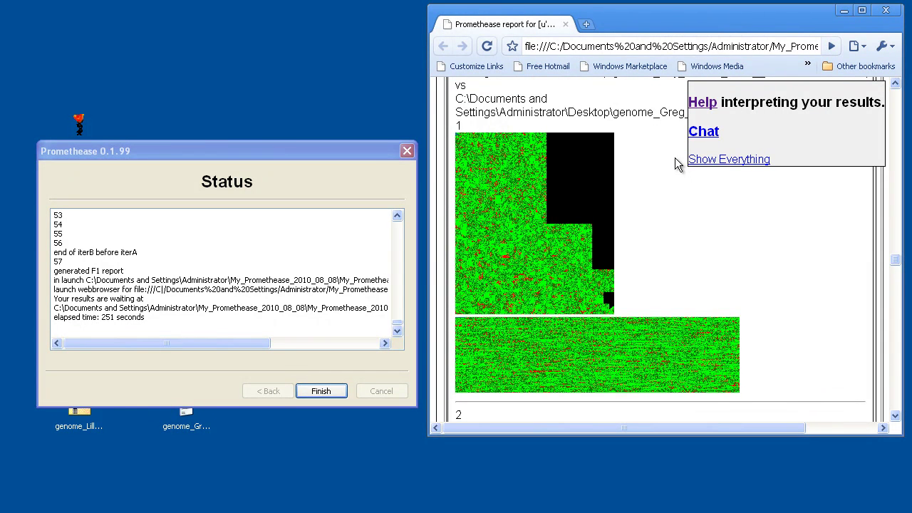
click(897, 357)
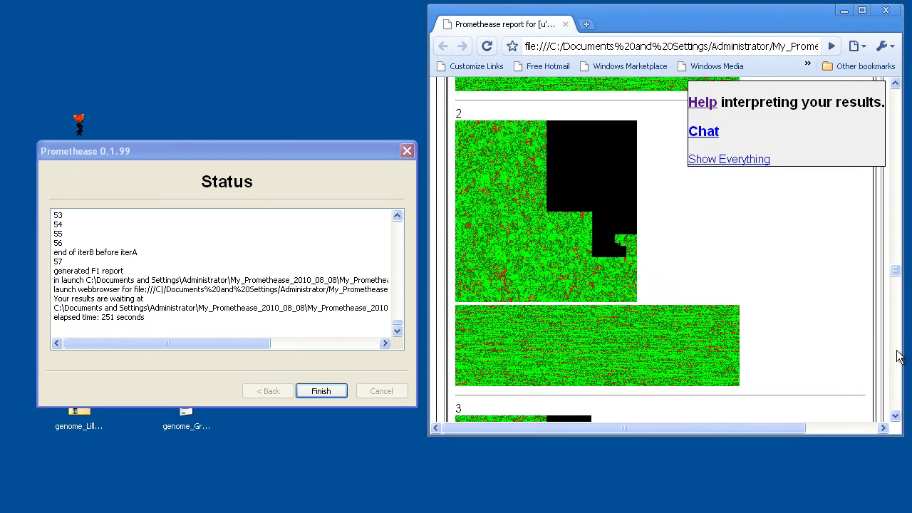
- Open the fam1-grandmother.html report in a new tab from its file:/// path
click(585, 24)
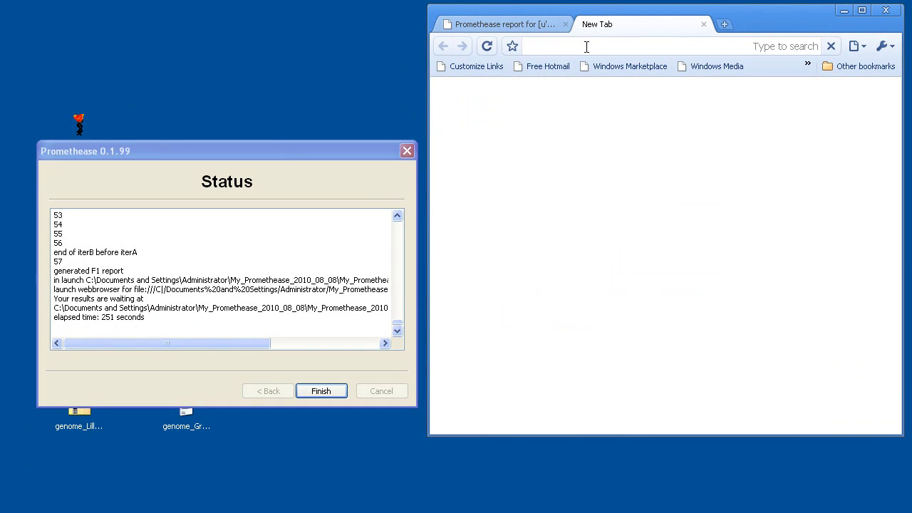
key(ctrl+v)
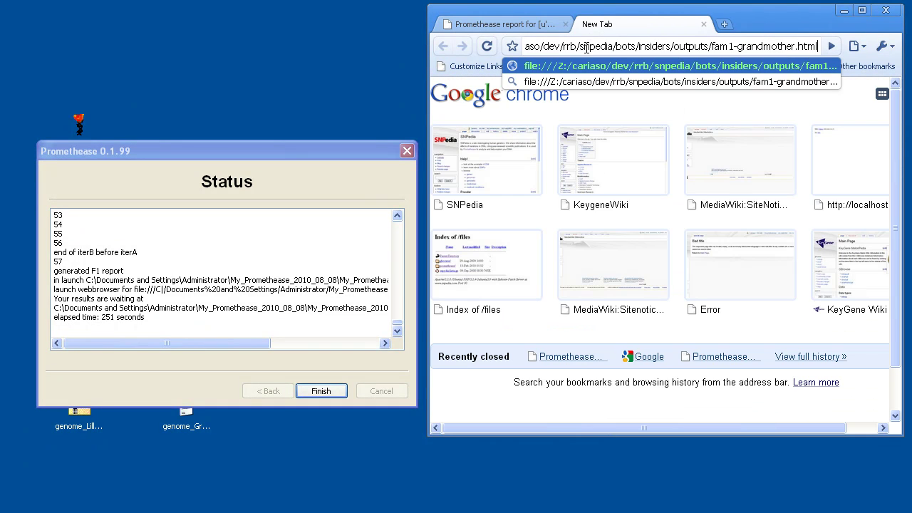
key(Return)
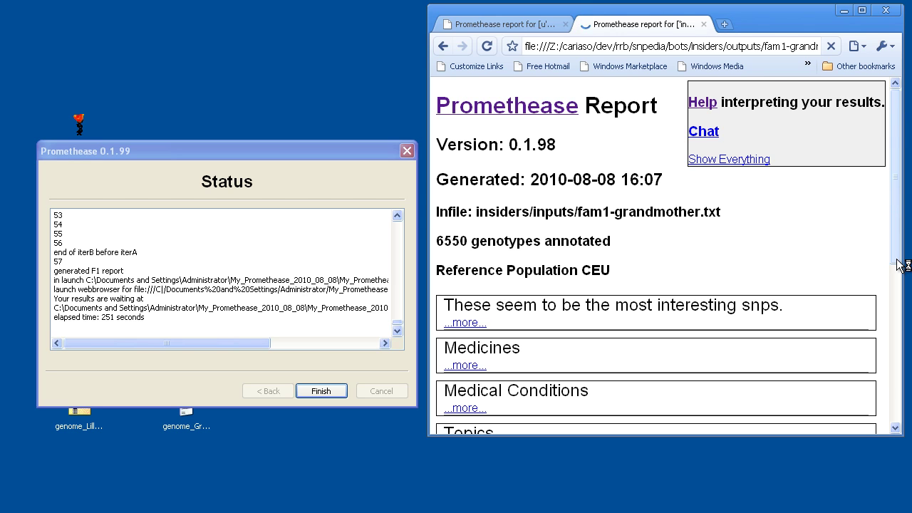
- Expand the first magnitude 6.0 F1 report and its genotype image sections, down to chromosome X
drag(899, 265, 901, 400)
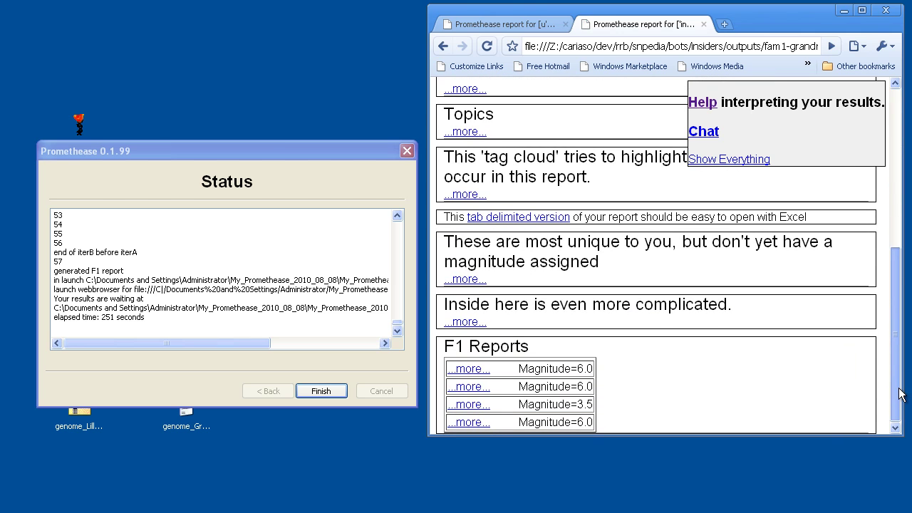
click(469, 371)
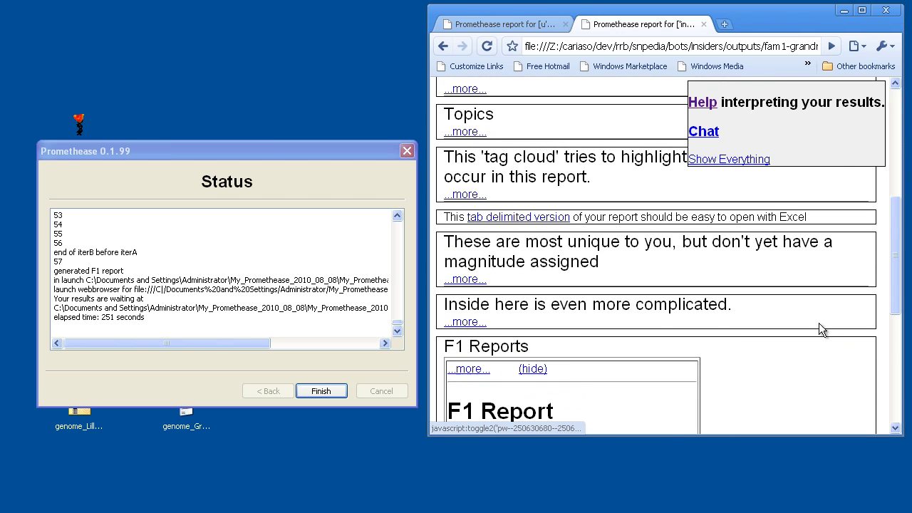
click(896, 357)
click(475, 370)
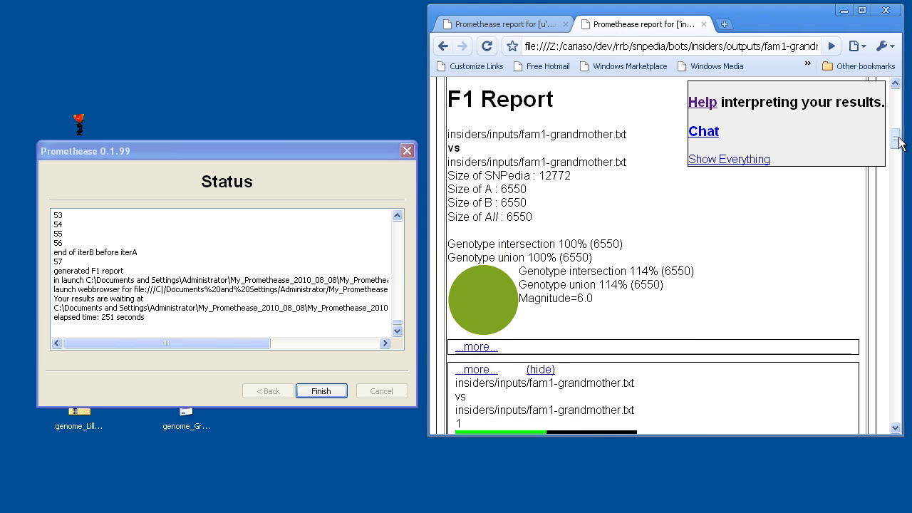
drag(895, 139, 896, 410)
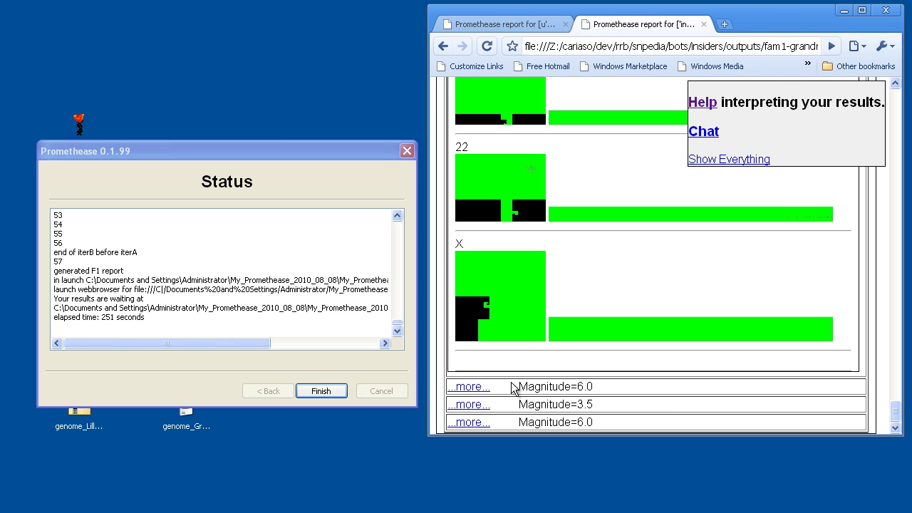
- Expand the next magnitude 6.0 F1 report with its grandmother-versus-father genotype images
click(474, 388)
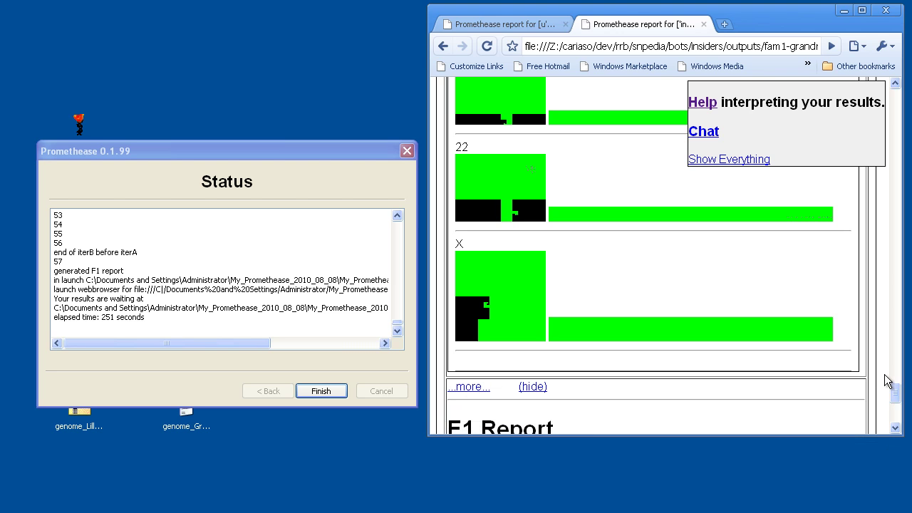
drag(896, 400, 897, 414)
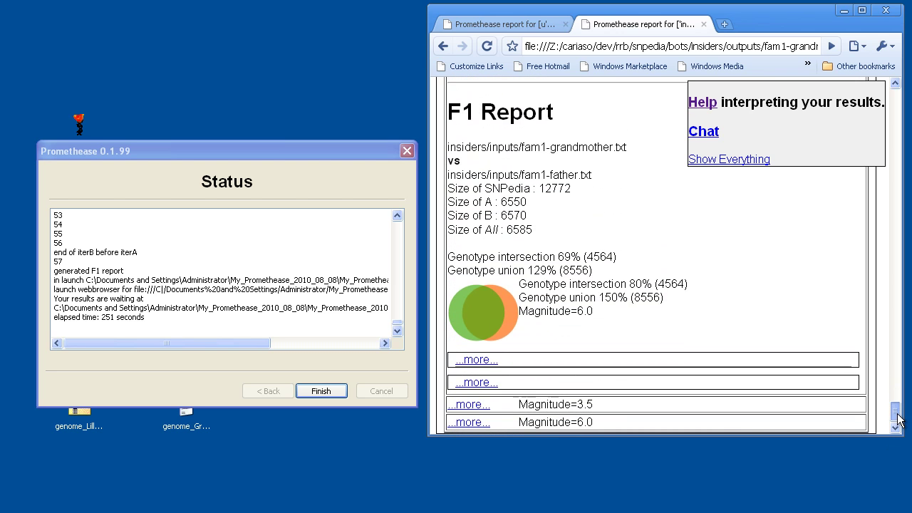
click(486, 385)
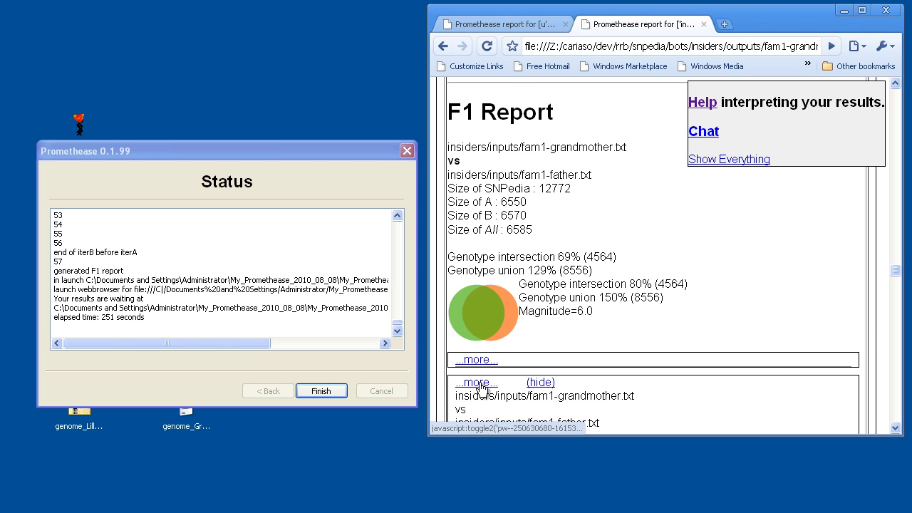
drag(897, 278, 899, 290)
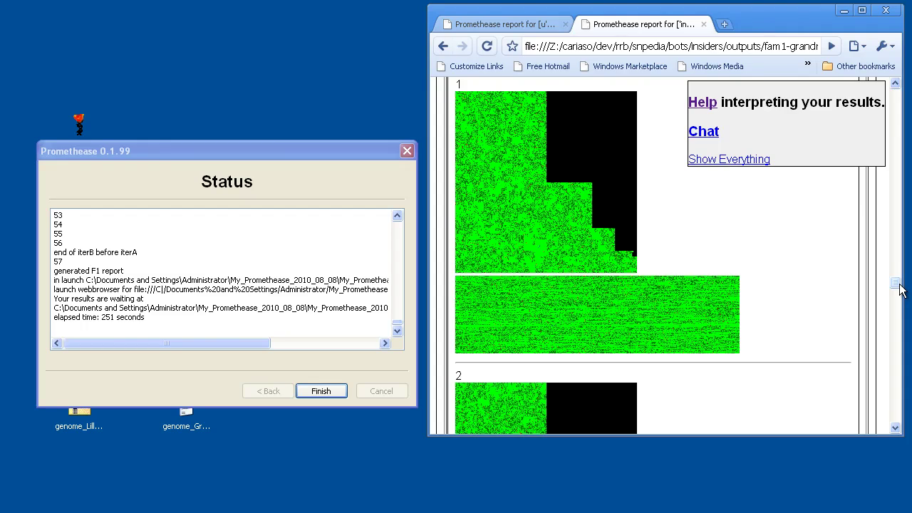
drag(898, 285, 908, 446)
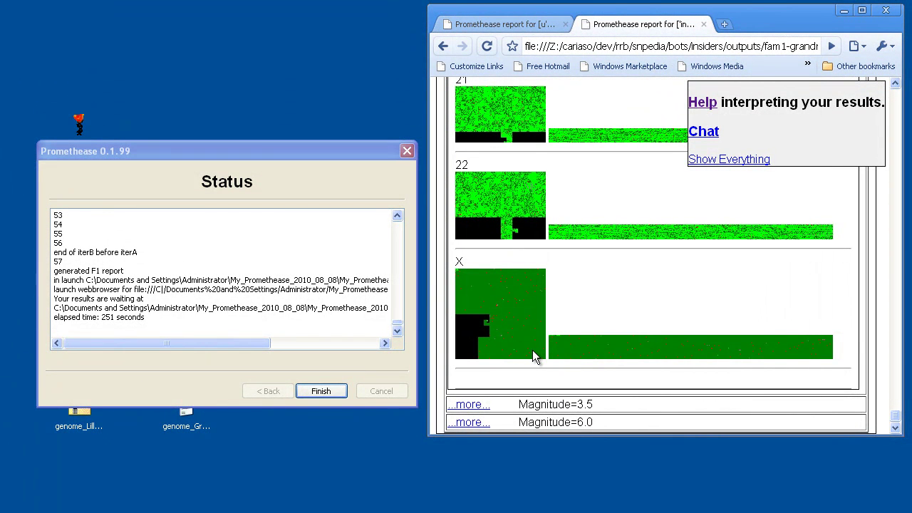
- Expand the Magnitude=3.5 entry's grandmother-versus-mother comparison and view its chromosome maps through X
click(468, 405)
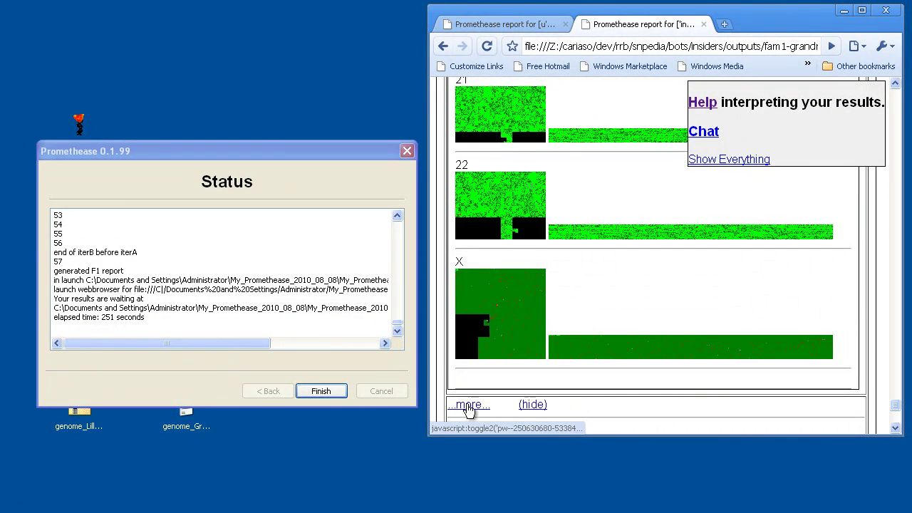
drag(896, 404, 896, 416)
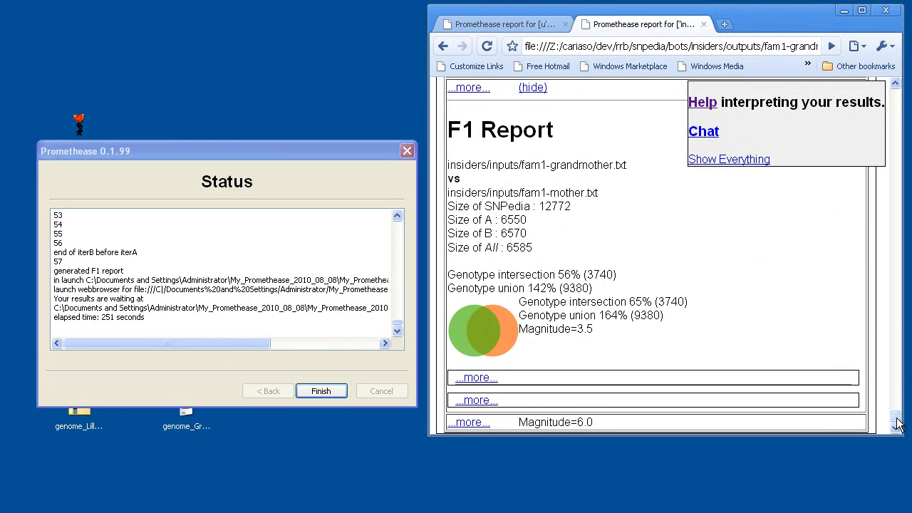
click(475, 400)
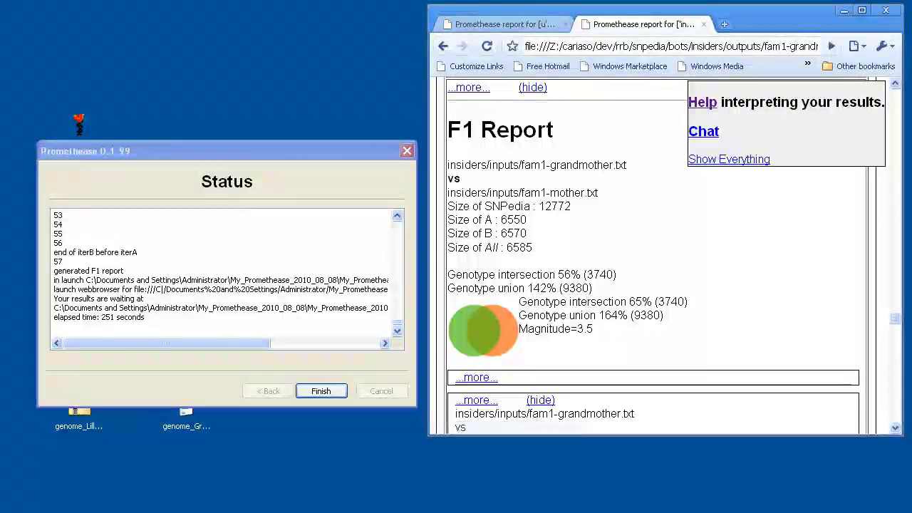
drag(896, 322, 896, 328)
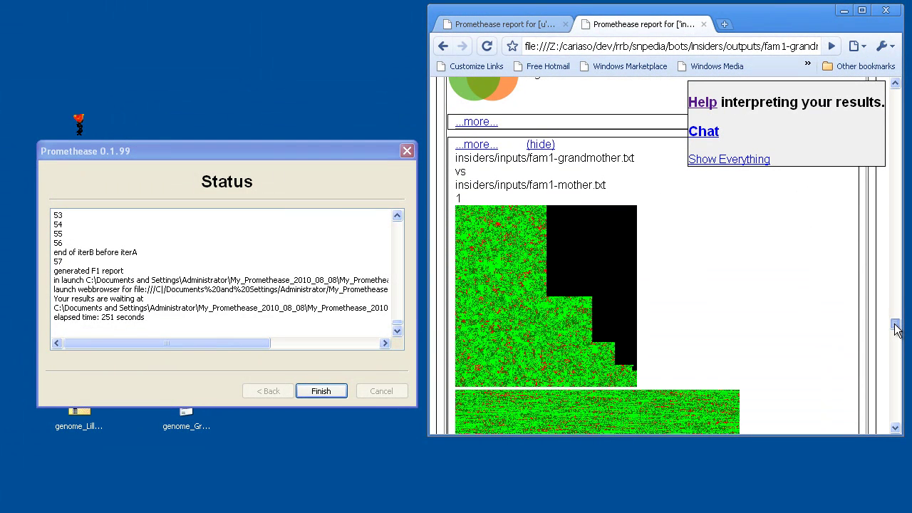
drag(896, 328, 895, 416)
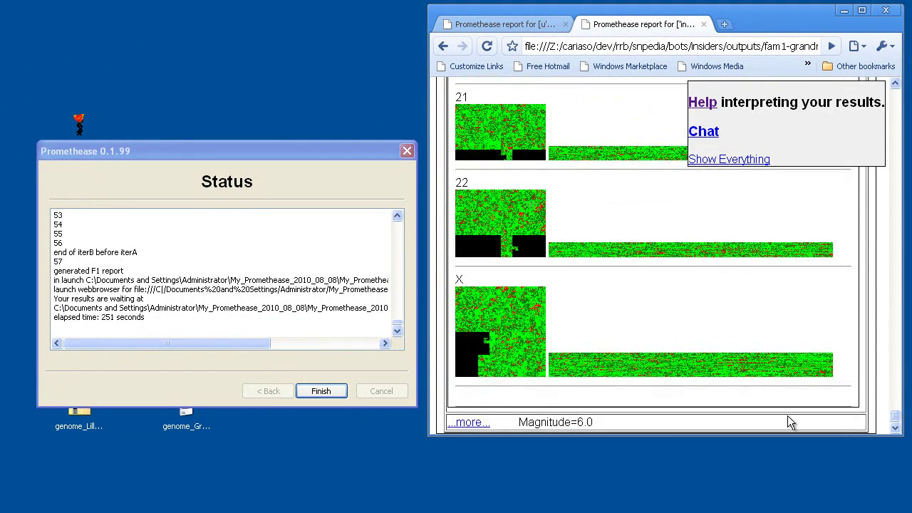
- Expand the Magnitude=6.0 entry's grandmother-versus-daughter comparison and view its chromosome 2 map
click(468, 422)
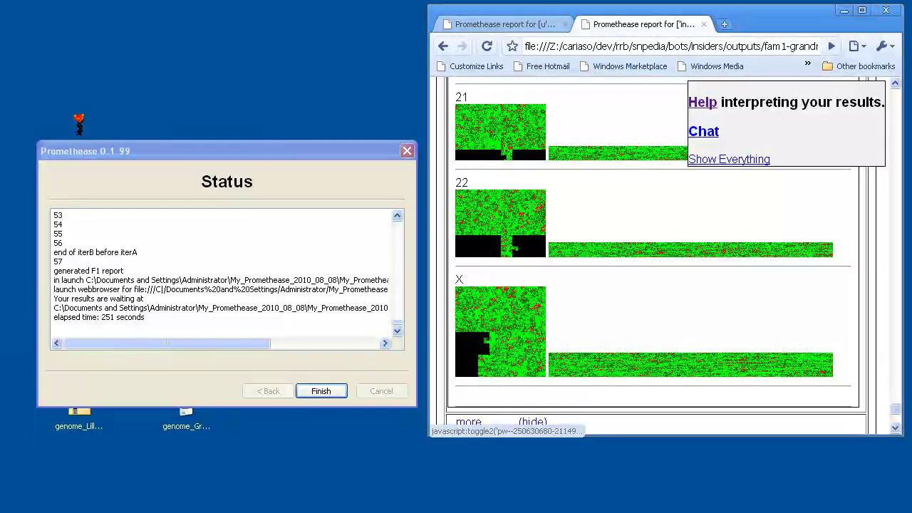
scroll(894, 426, down, 5)
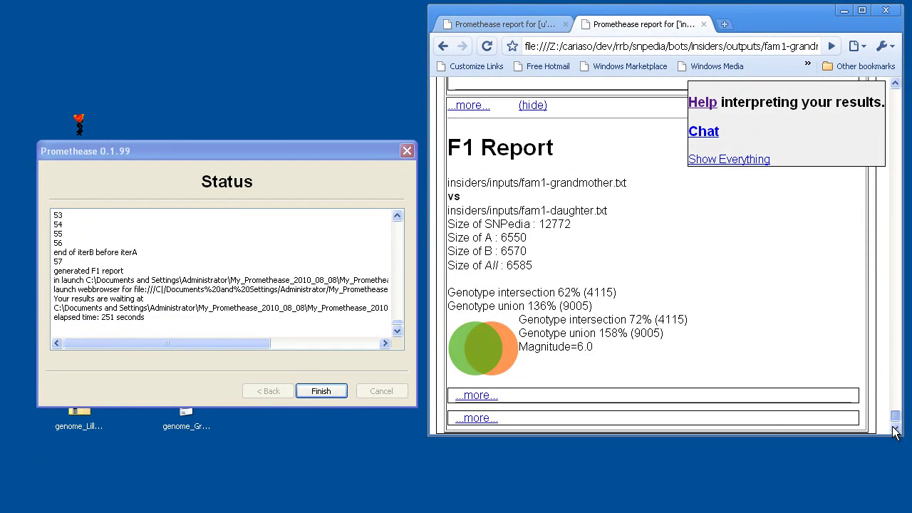
click(477, 418)
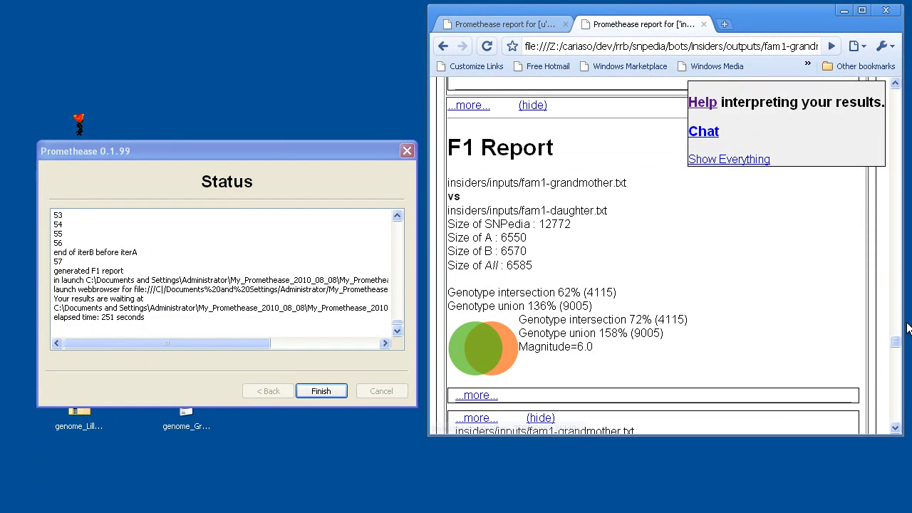
drag(896, 335, 896, 353)
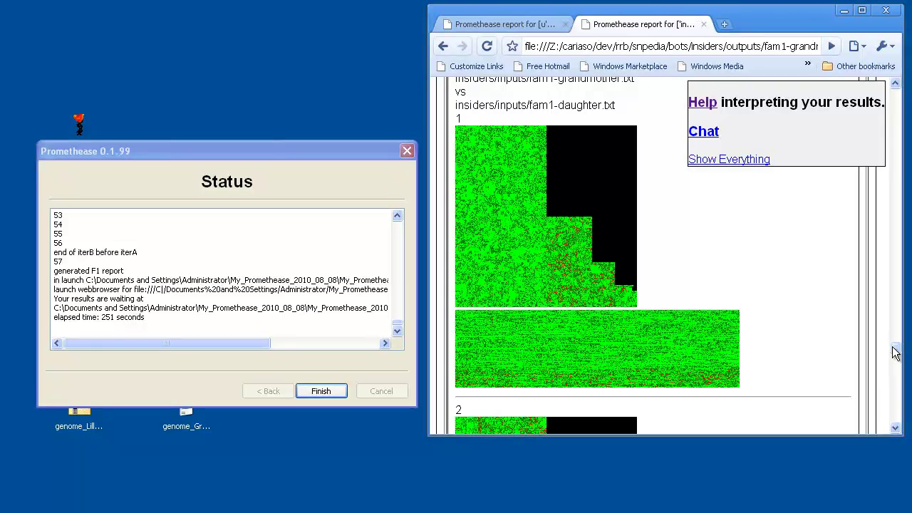
drag(895, 352, 896, 358)
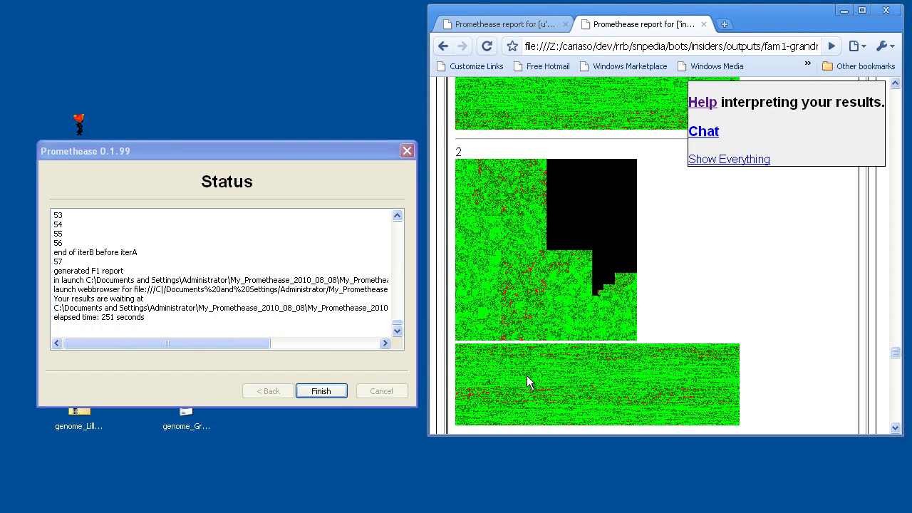
- Close the finished Status dialog and pan the scatter plot slightly left
click(322, 391)
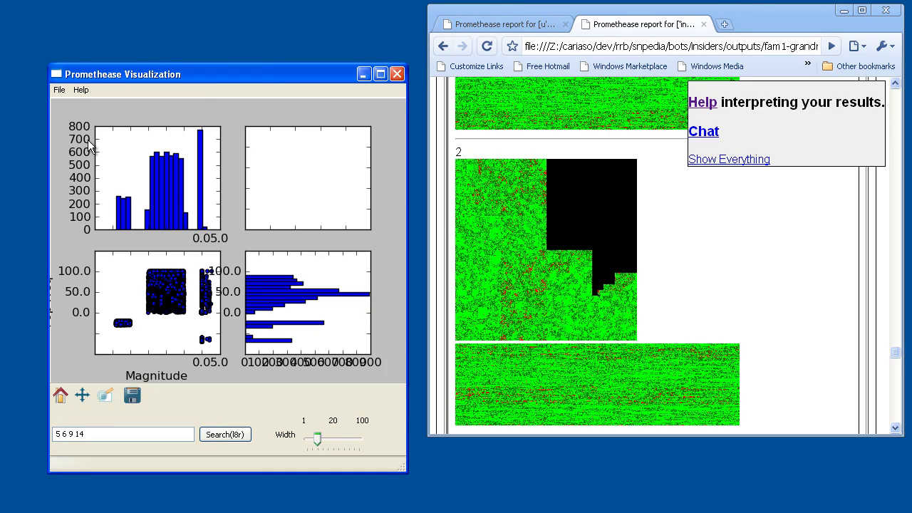
click(82, 396)
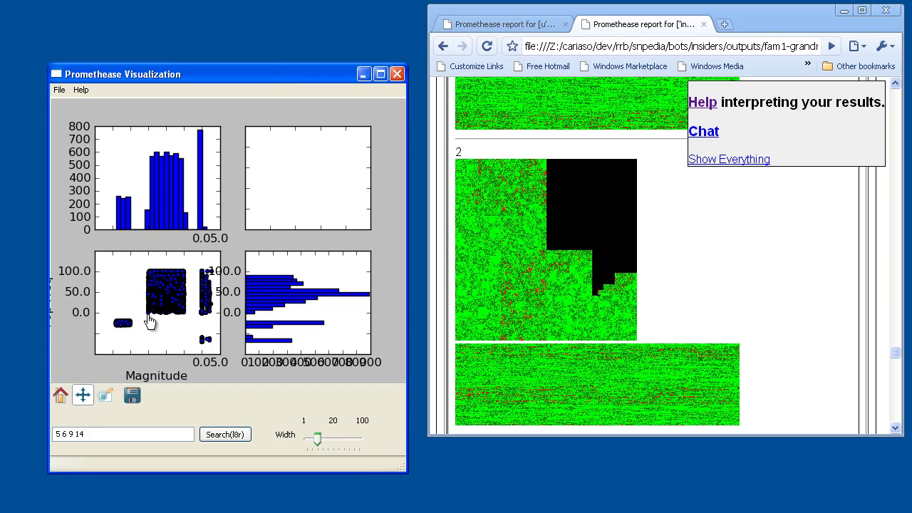
click(158, 313)
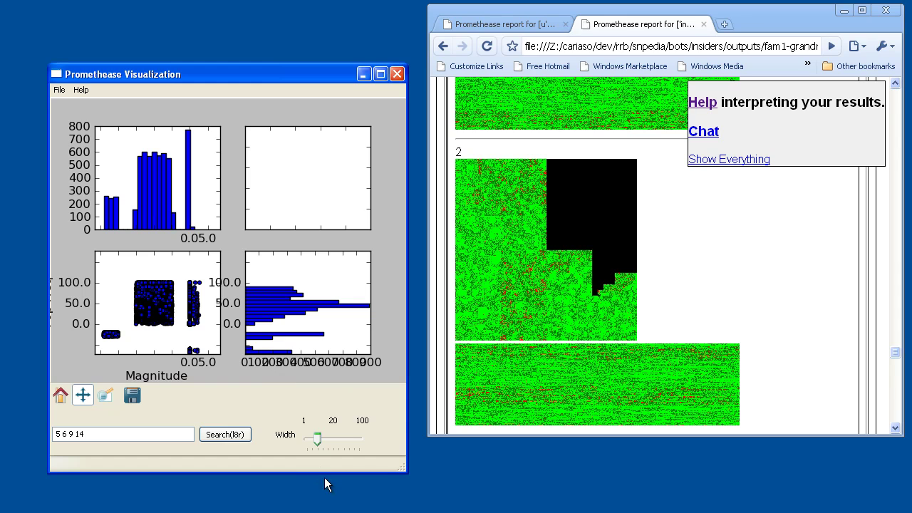
- Enlarge the visualization window, turn off panning, and select the lower-left point cluster
drag(401, 467, 481, 467)
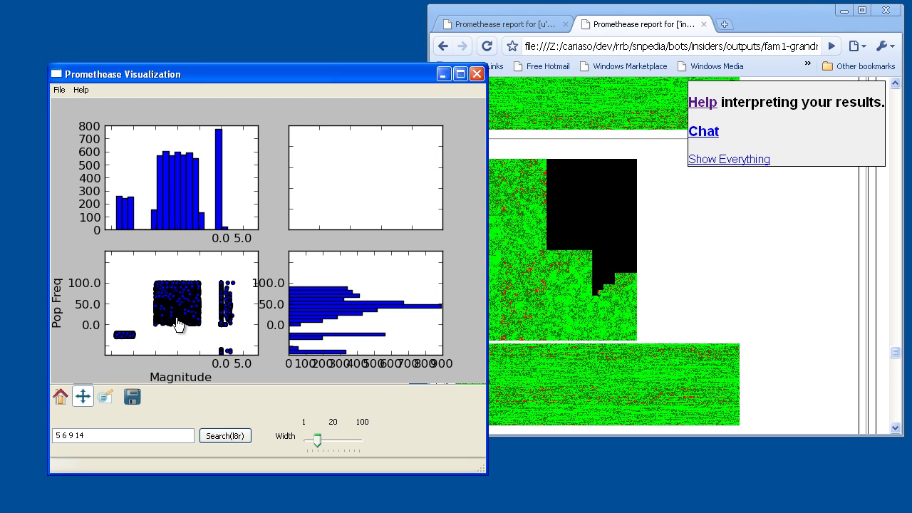
click(85, 398)
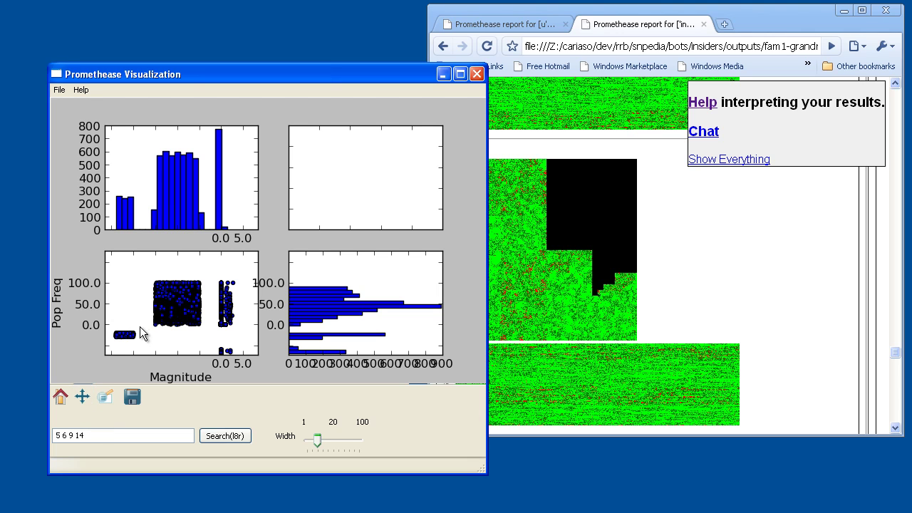
drag(140, 328, 109, 345)
- Select the middle block of scatter points for filtering out
drag(143, 330, 205, 281)
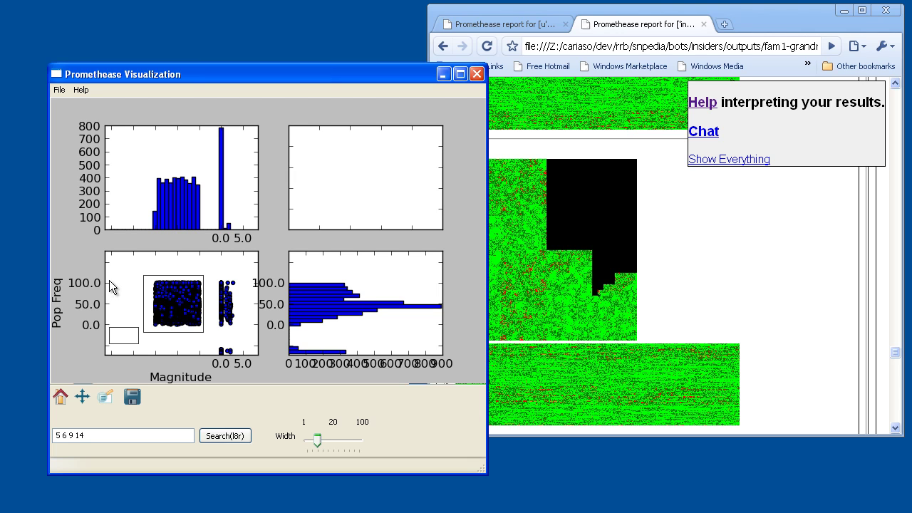
- Apply the cluster filter, zoom into the remaining points, and label one point's SNPs, including rs7923837(G;G)
click(159, 327)
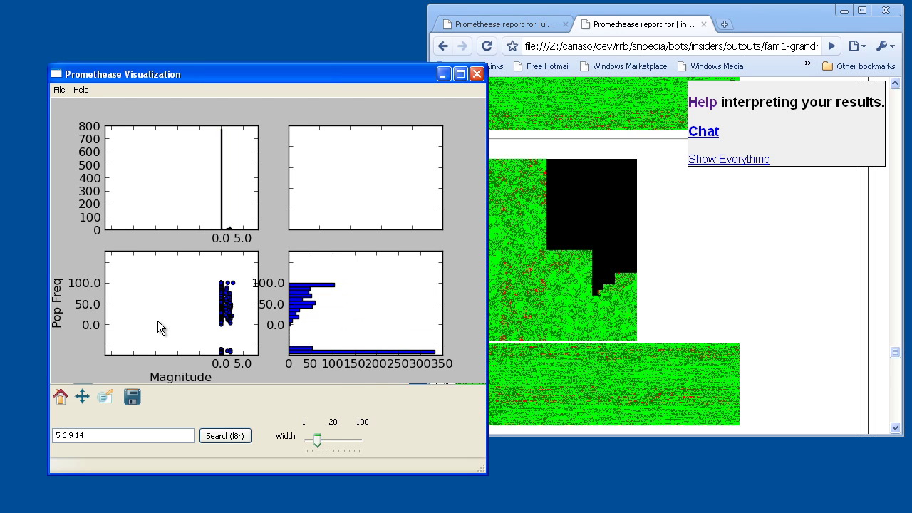
click(104, 400)
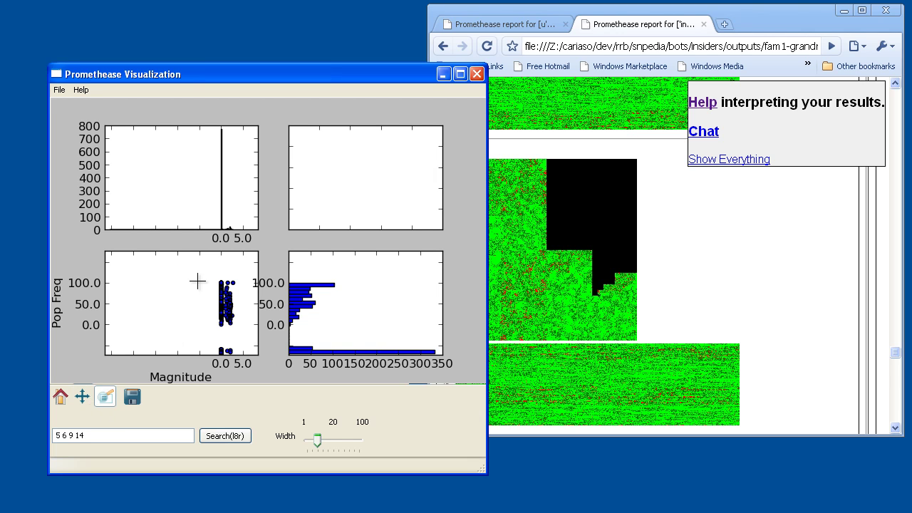
drag(214, 276, 239, 353)
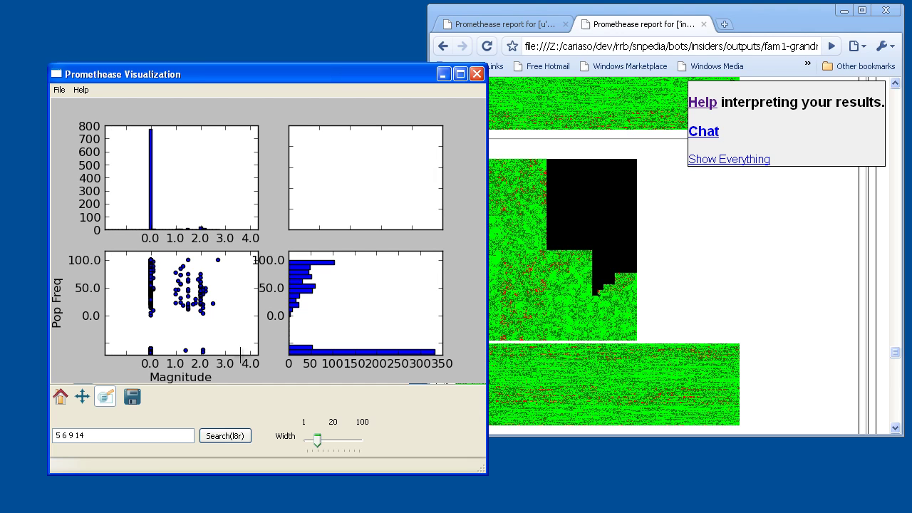
click(105, 399)
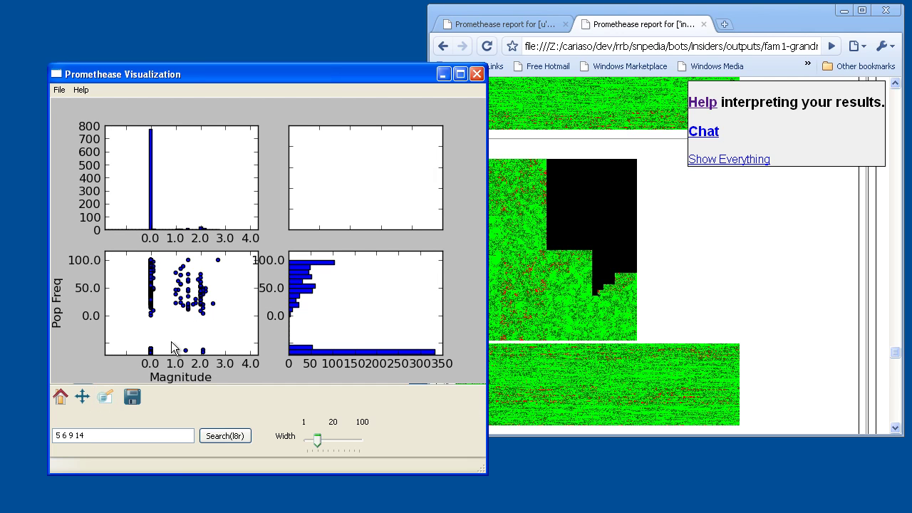
click(202, 299)
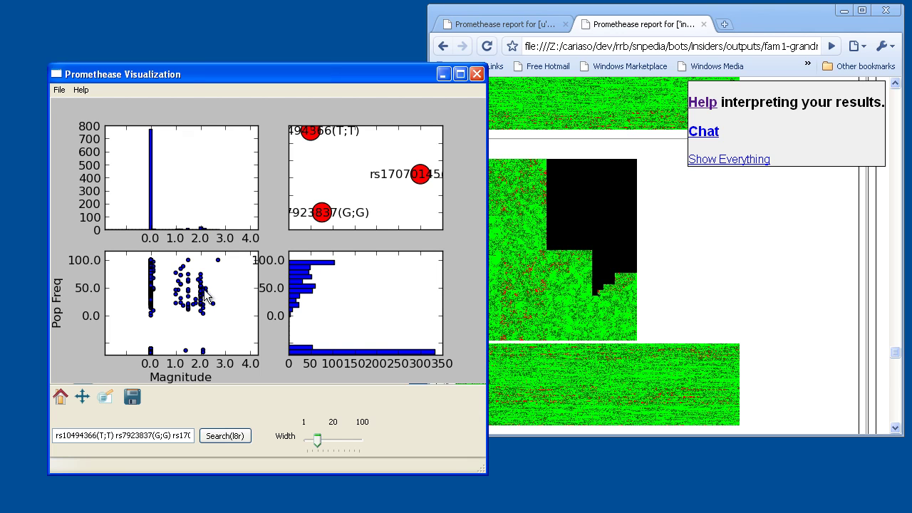